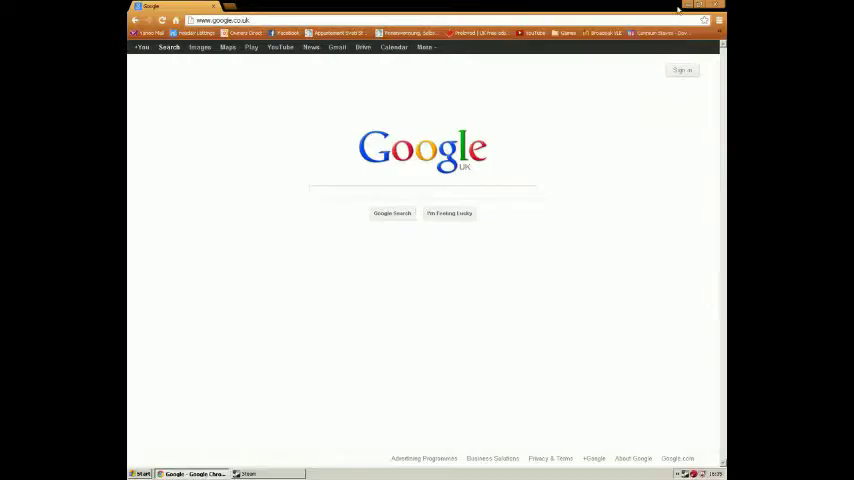
Load the Team Fortress 2 'Server Browser Freezes Game' thread on forums.steampowered.com and read its posts
left_click(318, 189)
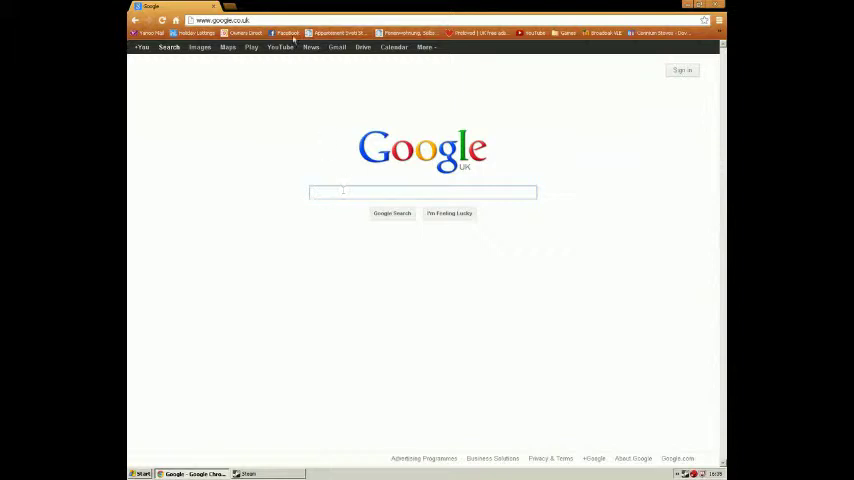
left_click(259, 20)
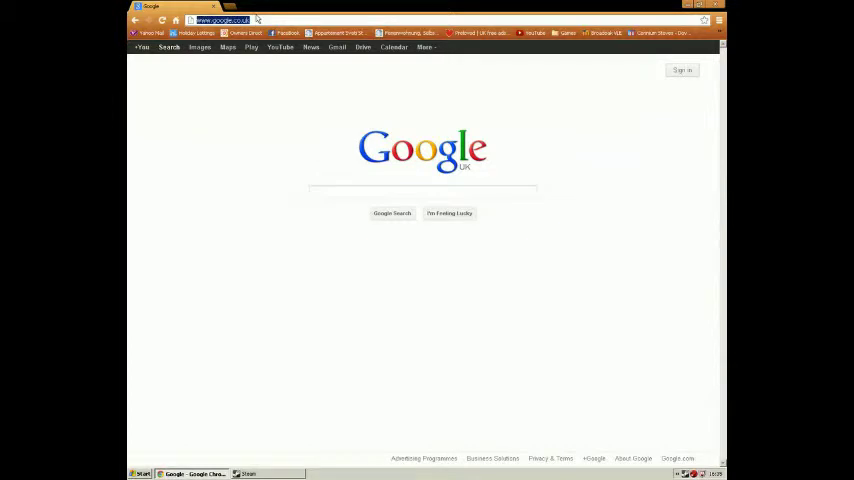
key("BackSpace")
key("ctrl+v")
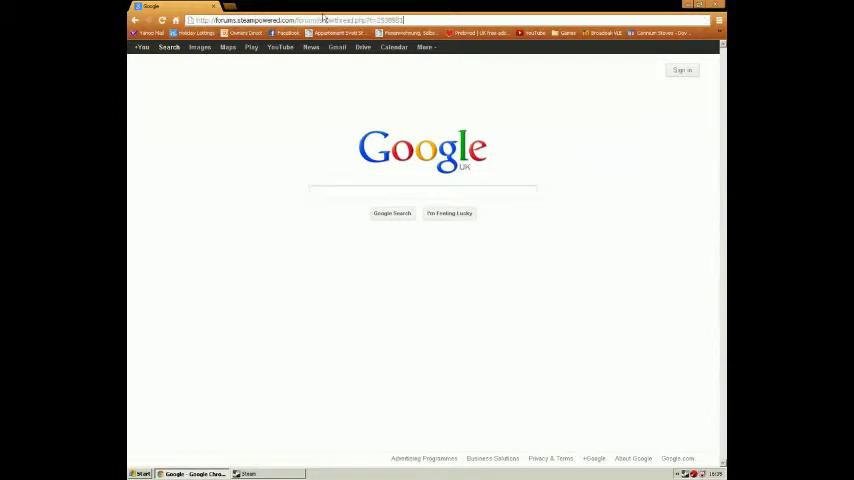
left_click(420, 21)
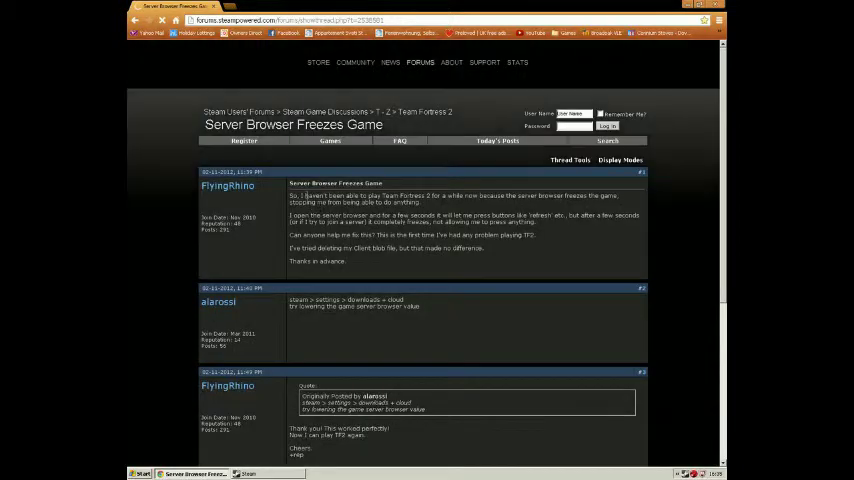
scroll(452, 290, "down", 2)
scroll(450, 270, "down", 1)
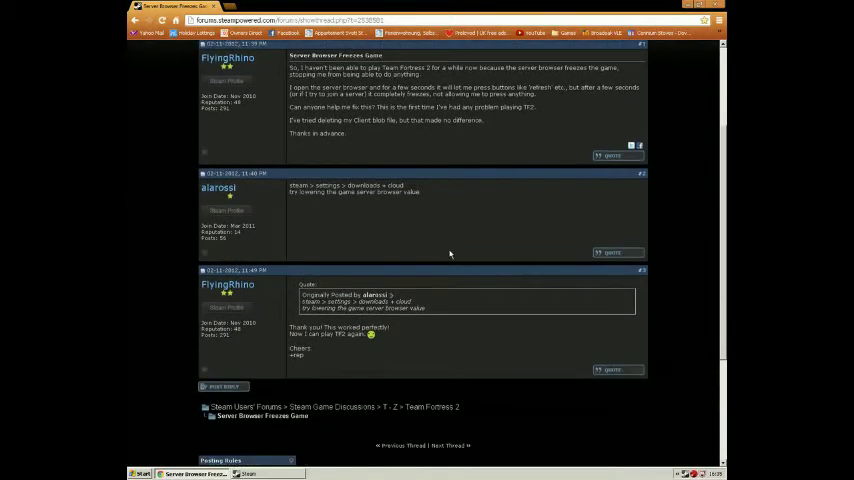
scroll(448, 255, "up", 1)
scroll(448, 255, "up", 2)
scroll(400, 215, "down", 2)
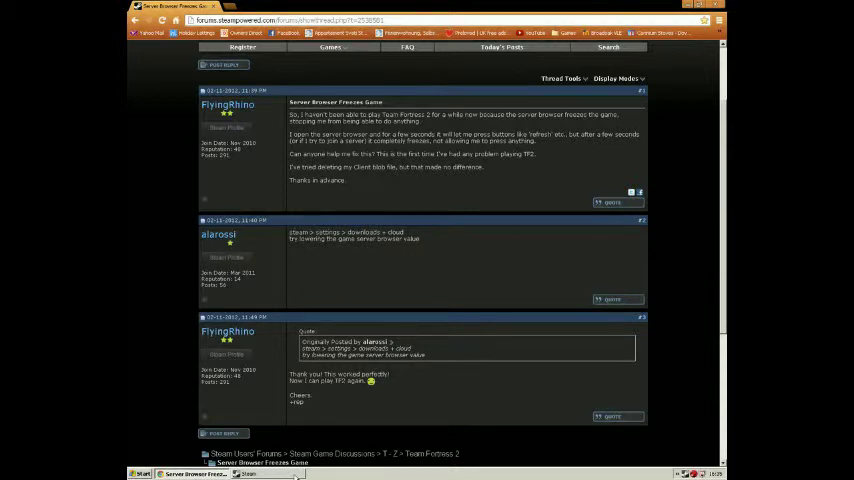
Switch to the Steam library window and open Steam Settings on Downloads + Cloud
left_click(290, 475)
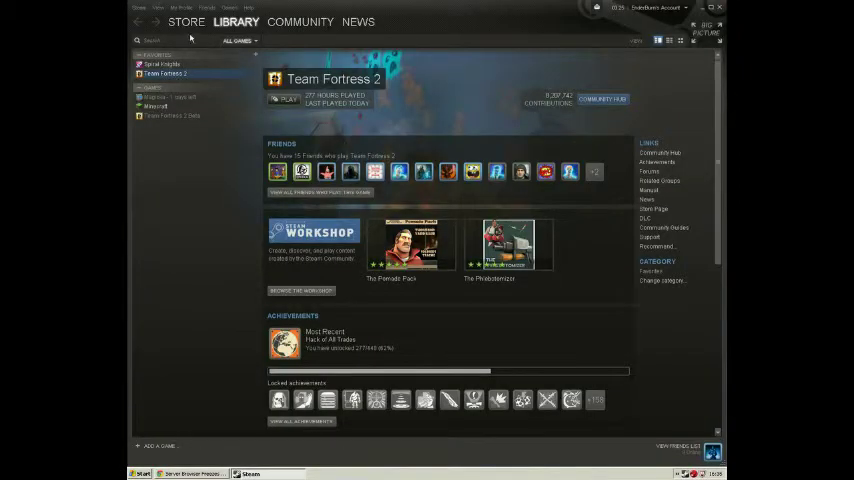
left_click(140, 8)
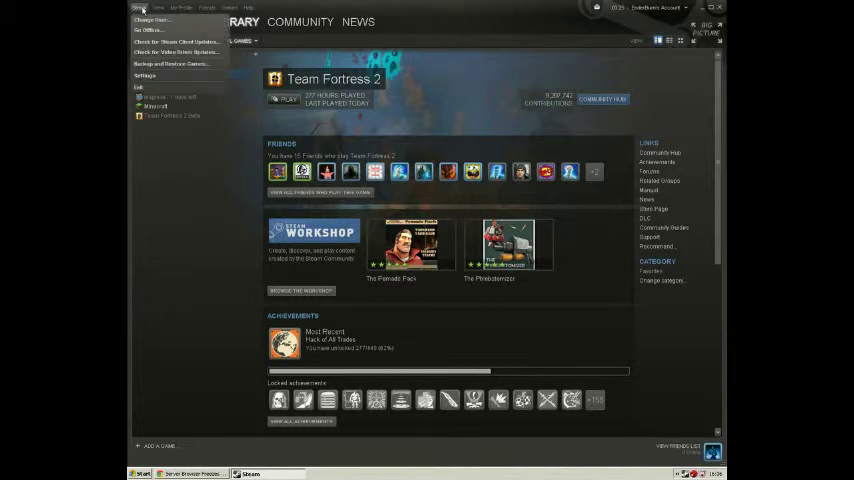
left_click(155, 77)
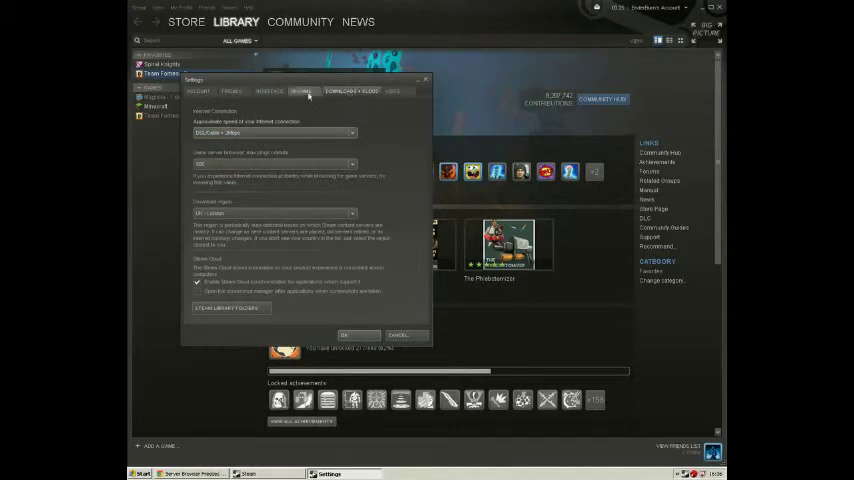
Look through the Account, Friends and In-Game settings tabs, then return to Downloads + Cloud
left_click(198, 91)
left_click(232, 91)
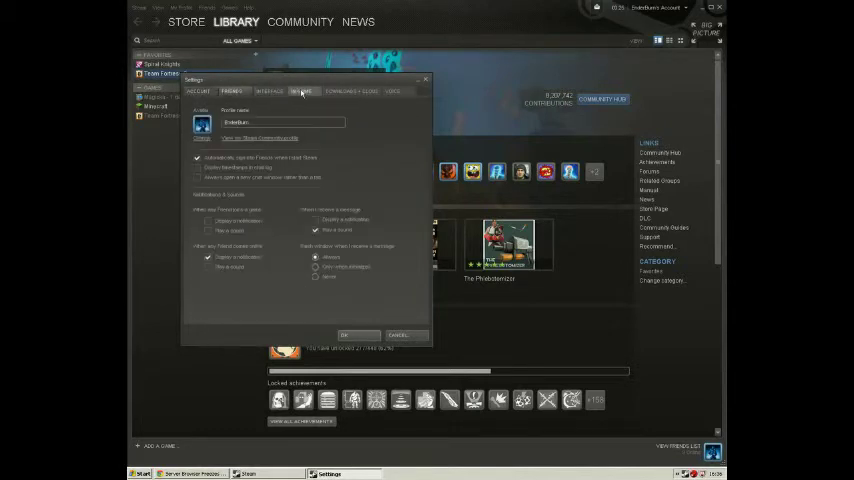
left_click(301, 91)
left_click(343, 92)
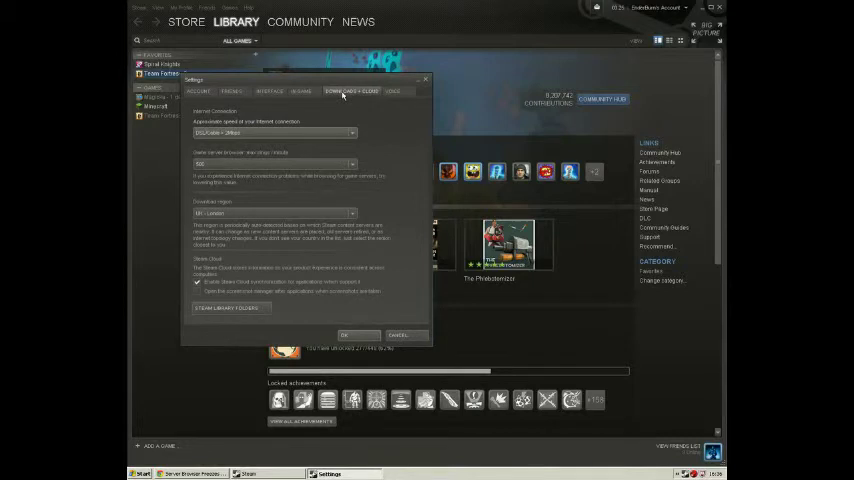
Set 'Game server browser max pings/minute' to 500 and confirm with OK
left_click(295, 164)
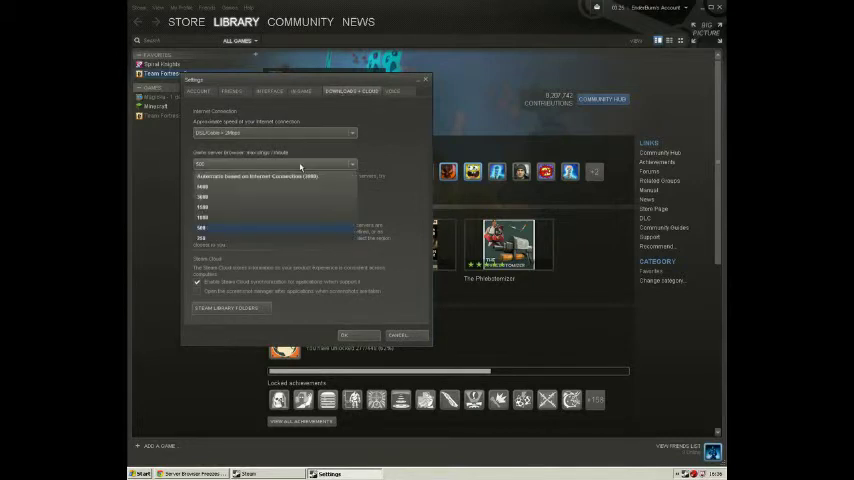
left_click(203, 229)
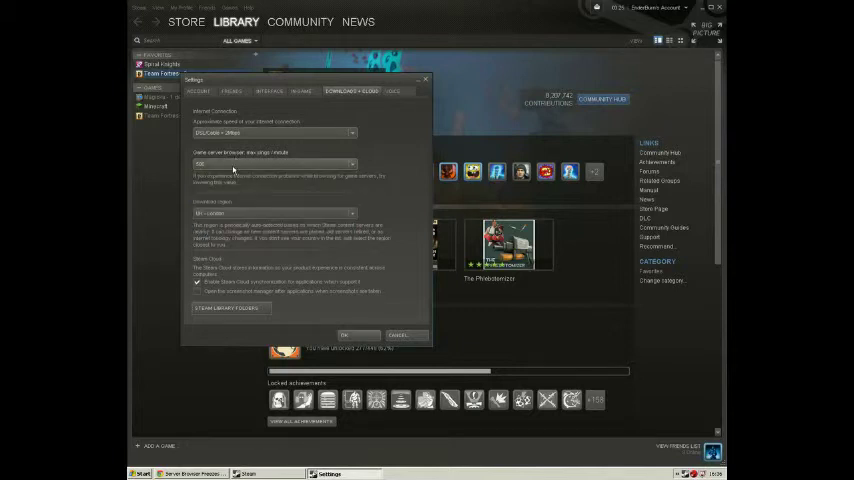
left_click(236, 165)
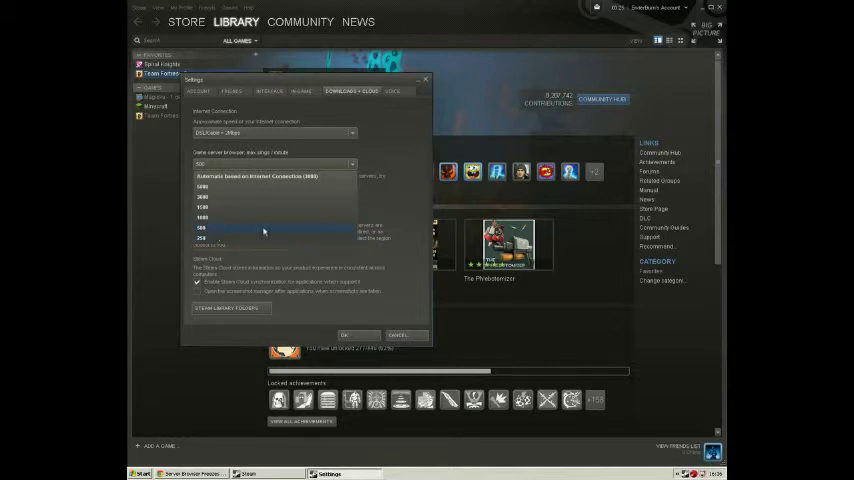
left_click(264, 231)
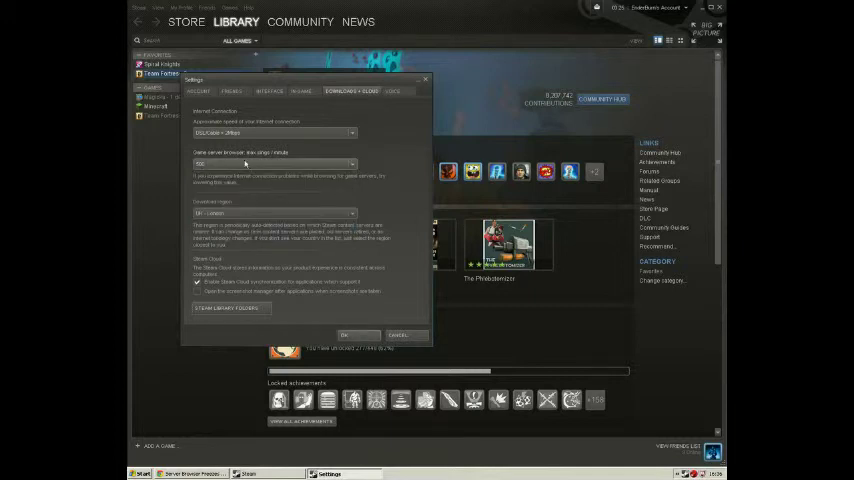
left_click(372, 338)
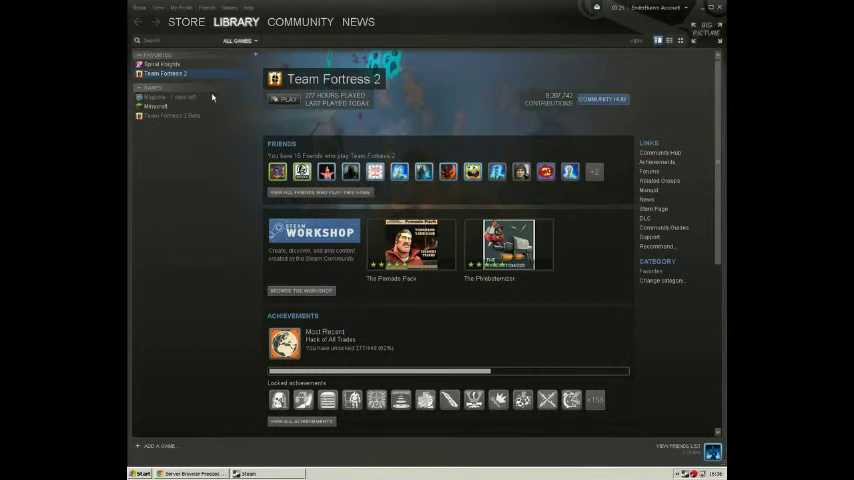